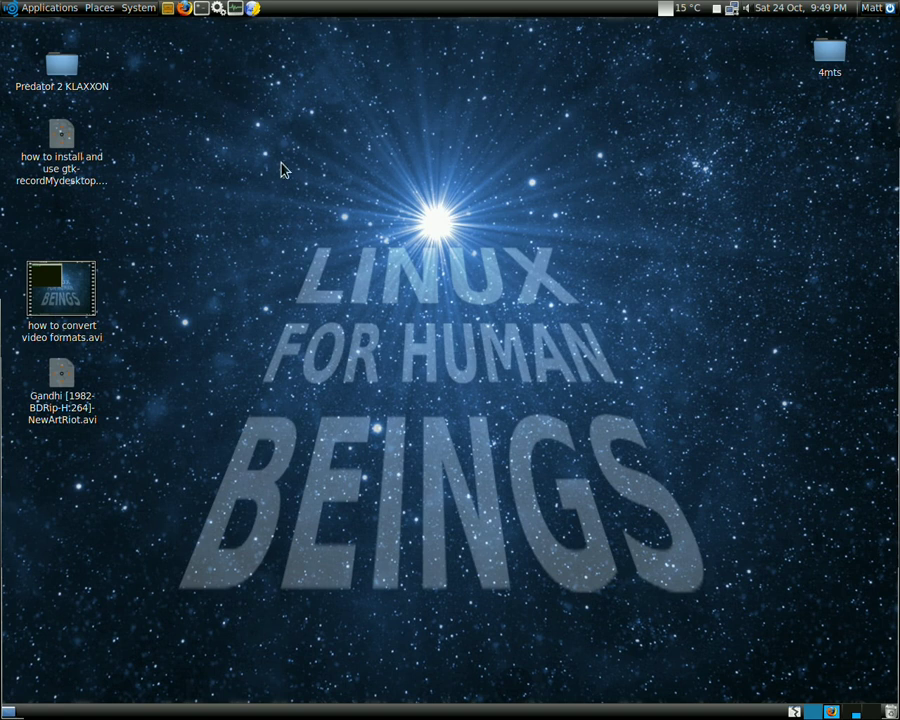
- Launch Add/Remove Applications from the Applications menu
{"action": "left_click", "coordinate": [30, 9]}
{"action": "left_click", "coordinate": [45, 231]}
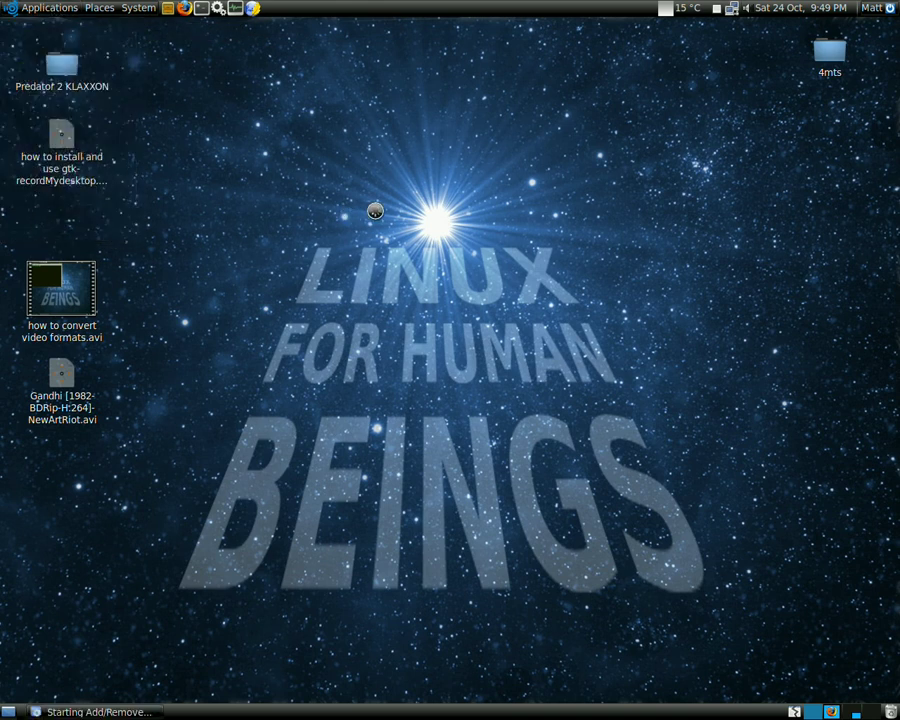
{"action": "left_click", "coordinate": [31, 9]}
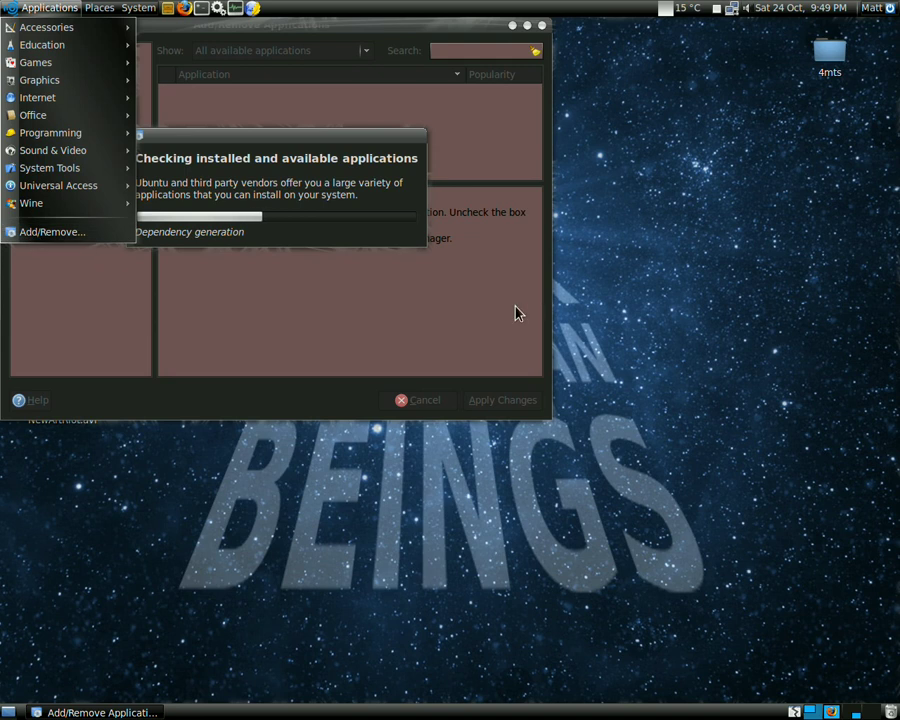
{"action": "left_click", "coordinate": [518, 313]}
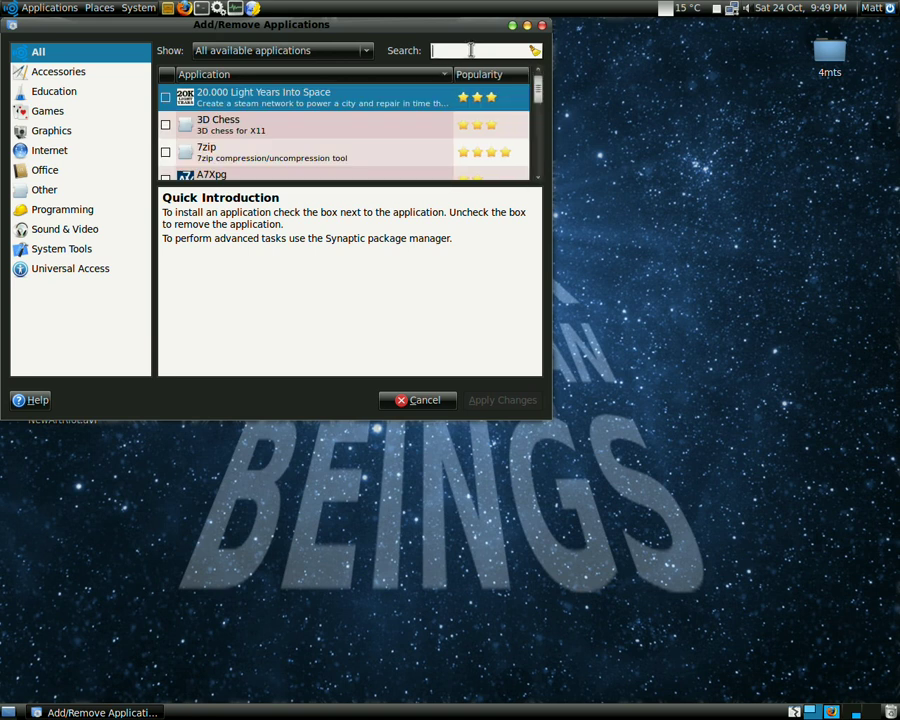
- Search for gtk-recordMydesktop, confirm it is ticked as installed, and close the window
{"action": "type", "text": "gtk"}
{"action": "type", "text": "-recordMyde"}
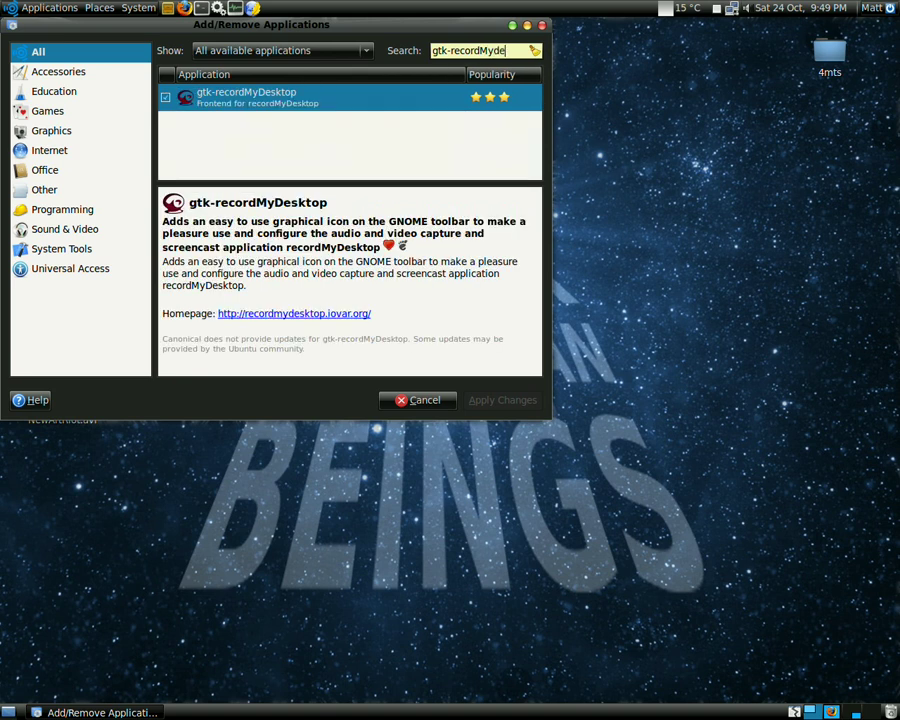
{"action": "type", "text": "sktop"}
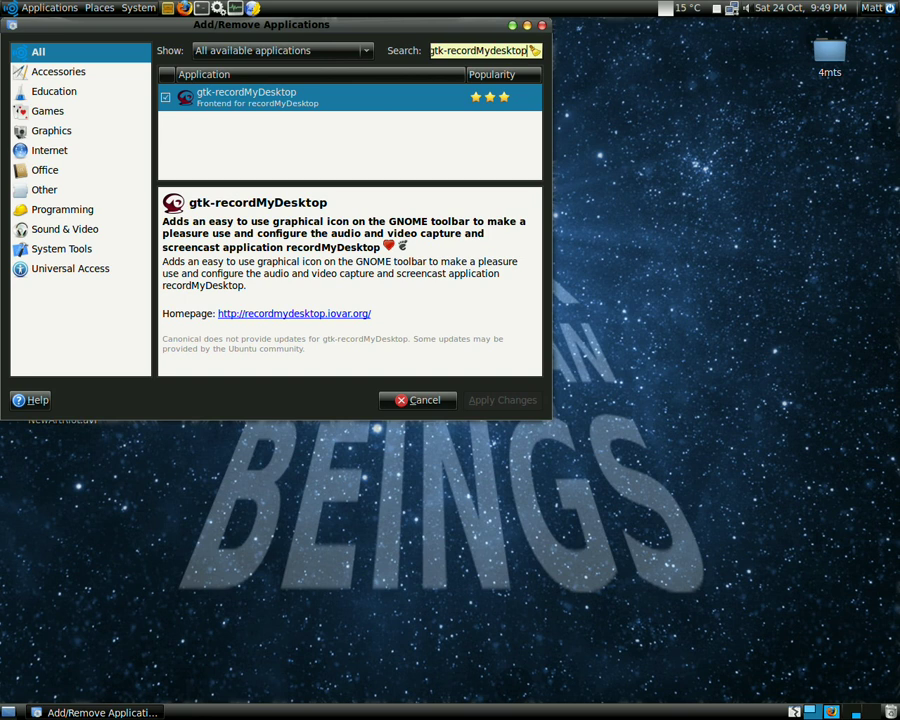
{"action": "left_click", "coordinate": [166, 97]}
{"action": "left_click", "coordinate": [543, 25]}
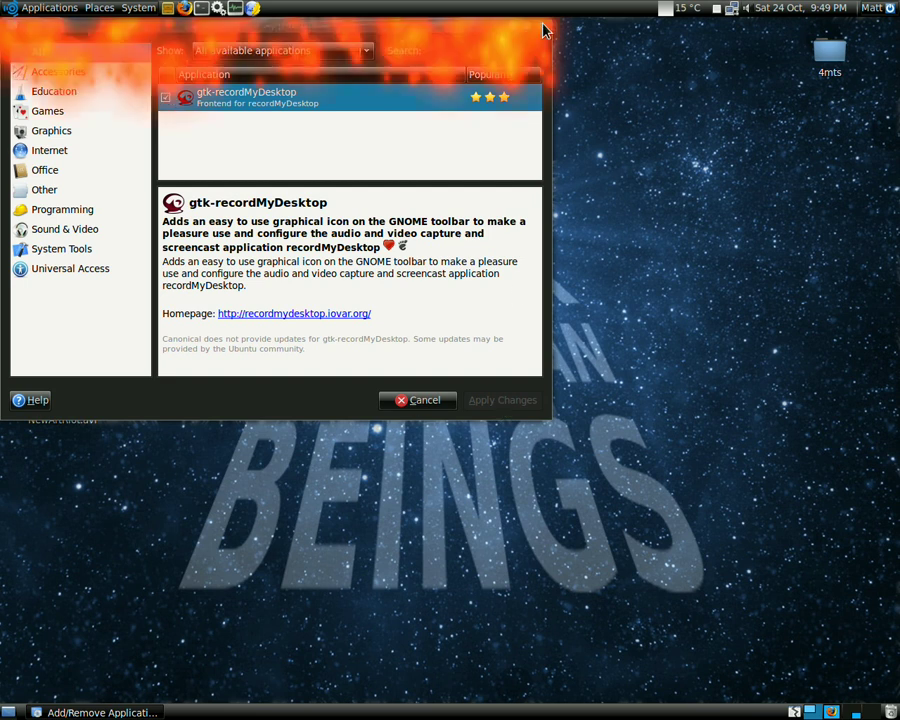
- Start Synaptic Package Manager from System > Administration, entering the administrator password
{"action": "left_click", "coordinate": [140, 9]}
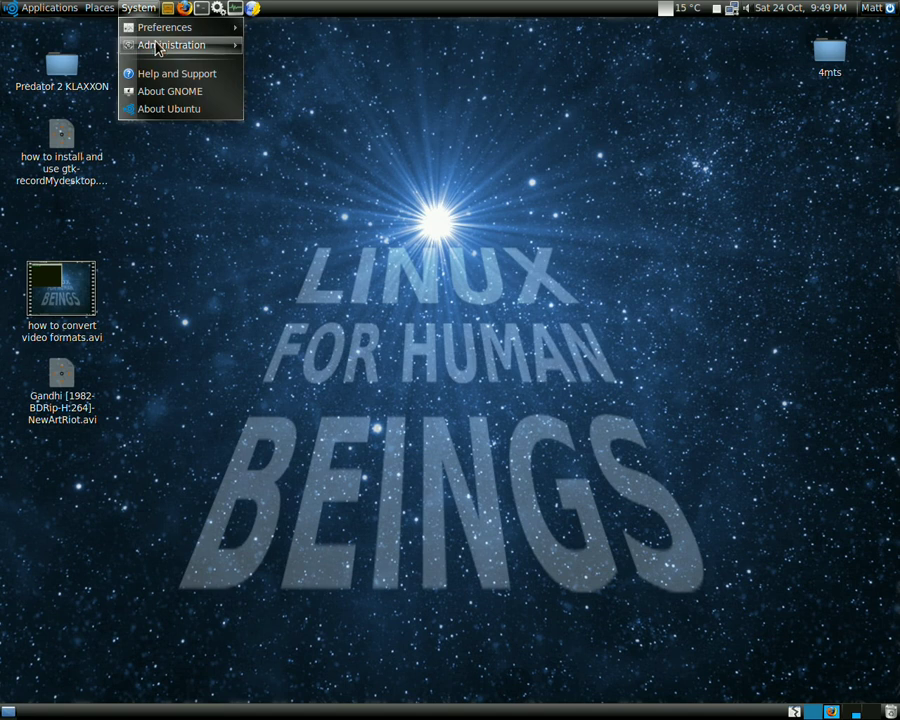
{"action": "mouse_move", "coordinate": [147, 50]}
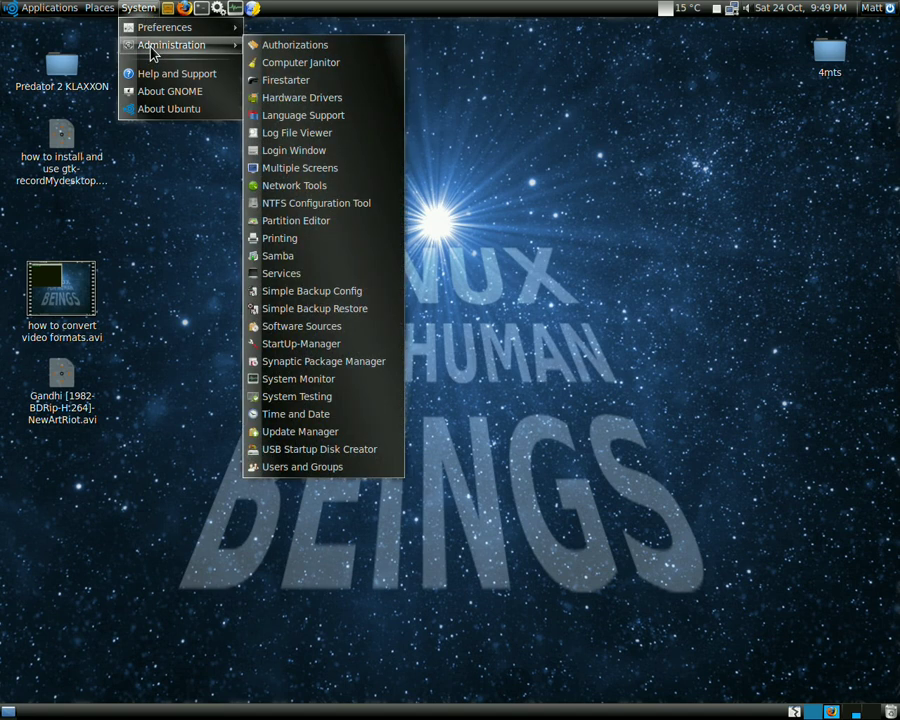
{"action": "left_click", "coordinate": [318, 364]}
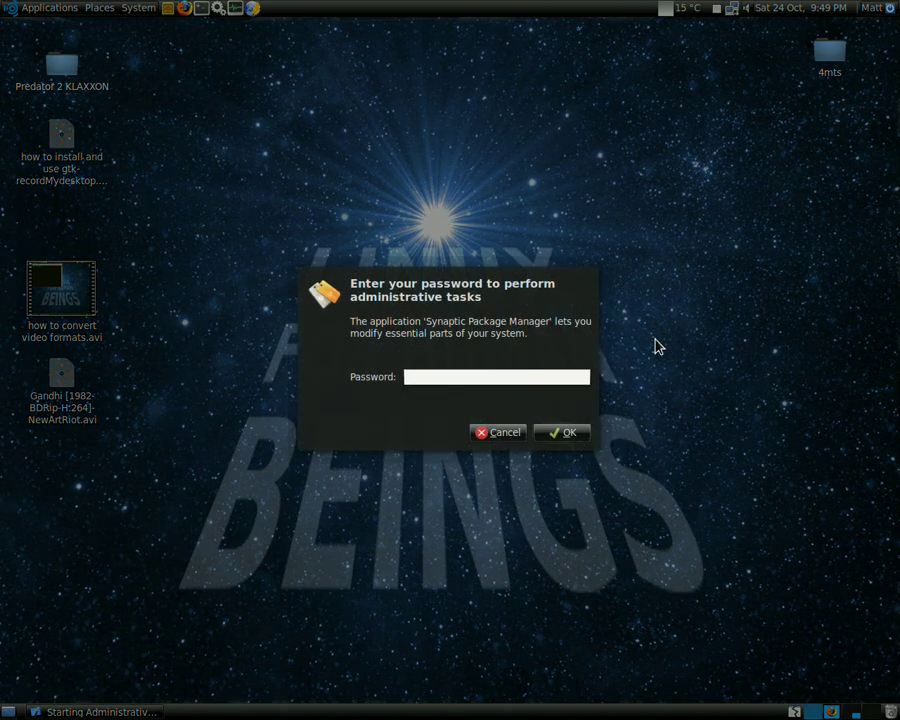
{"action": "type", "text": "*******"}
{"action": "key", "text": "Return"}
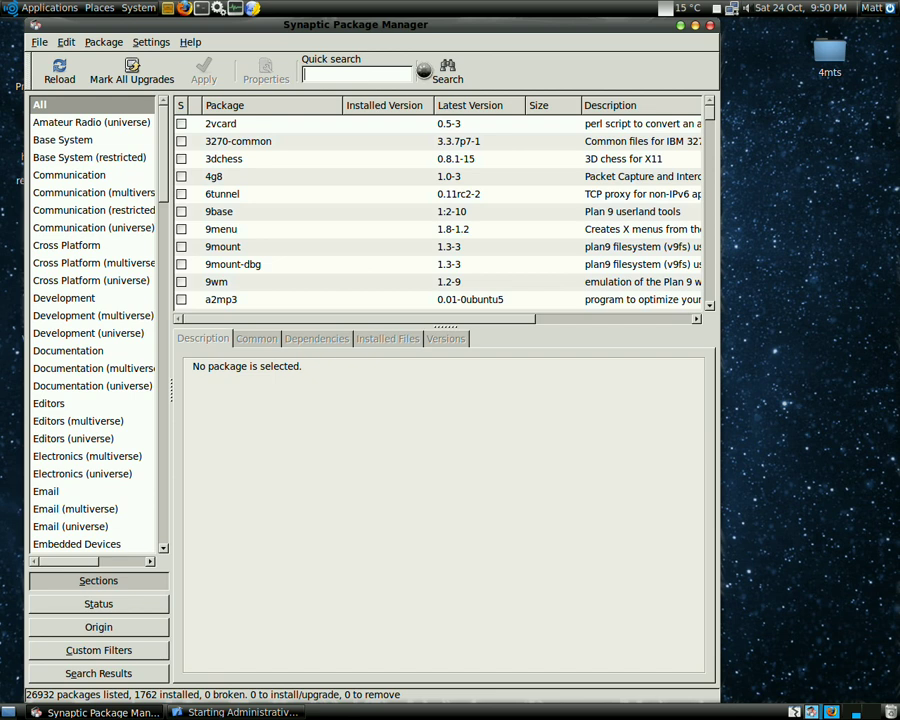
- Quick-search gtk-recordMydesktop and confirm version 0.3.7.2-2ubuntu2 is installed
{"action": "type", "text": "gtk"}
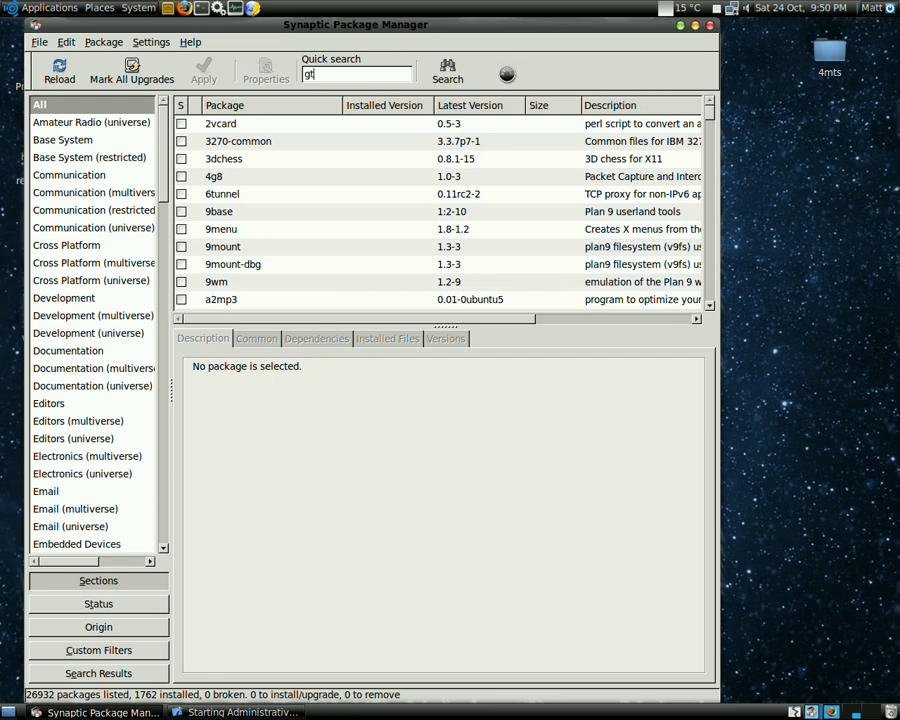
{"action": "type", "text": "-rec"}
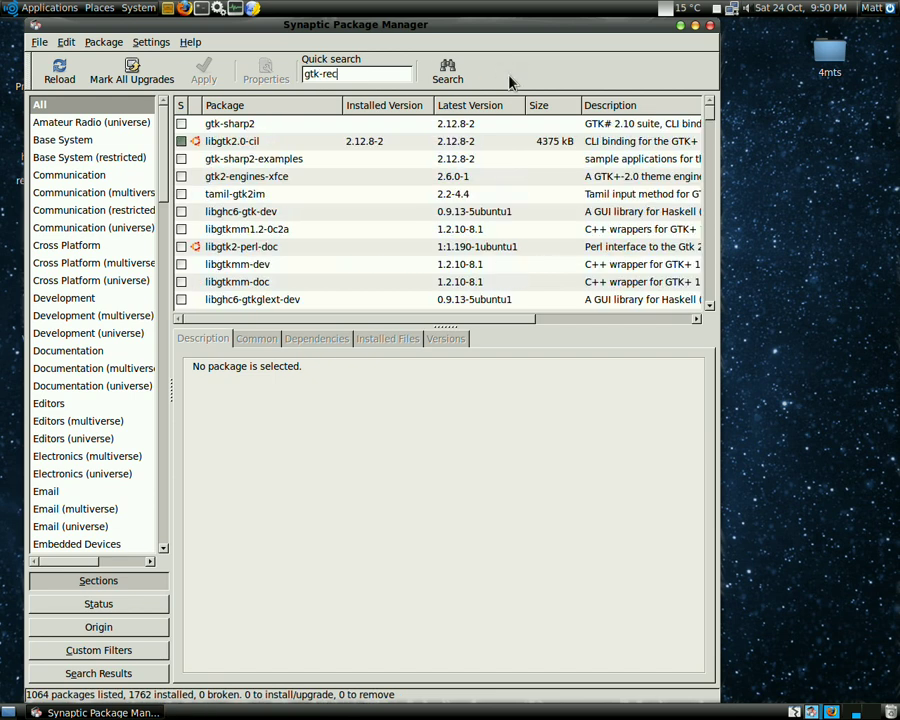
{"action": "type", "text": "ordmy"}
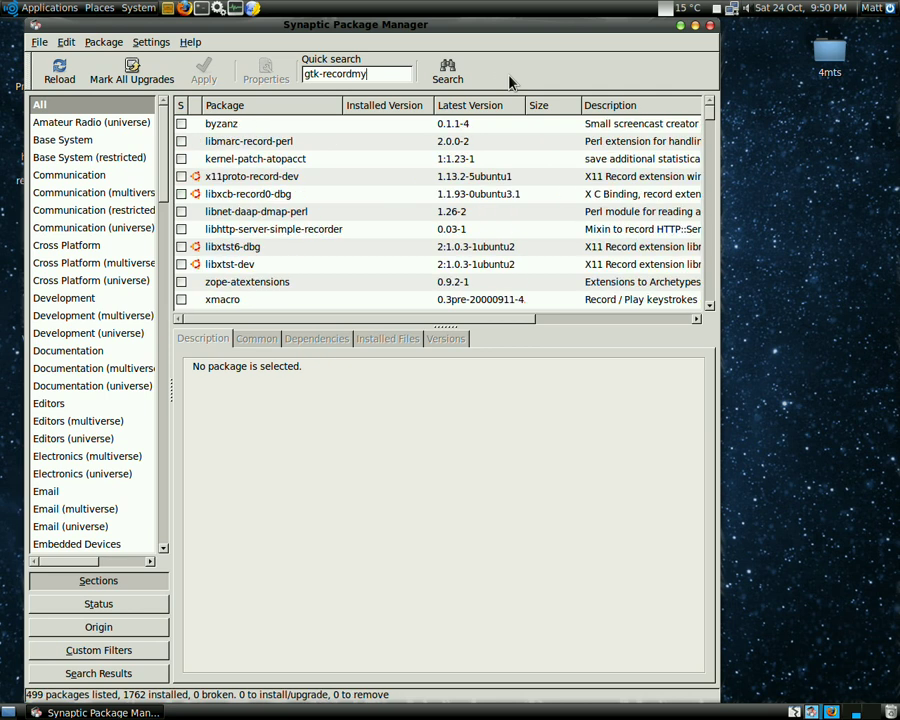
{"action": "key", "text": "BackSpace"}
{"action": "key", "text": "BackSpace"}
{"action": "type", "text": "Mydes"}
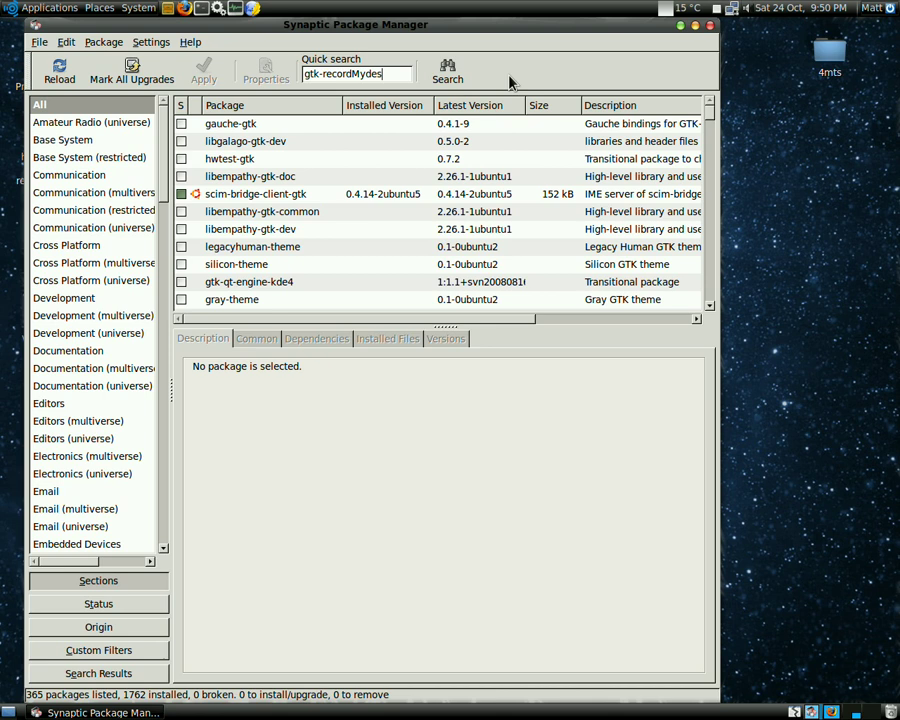
{"action": "type", "text": "ktop"}
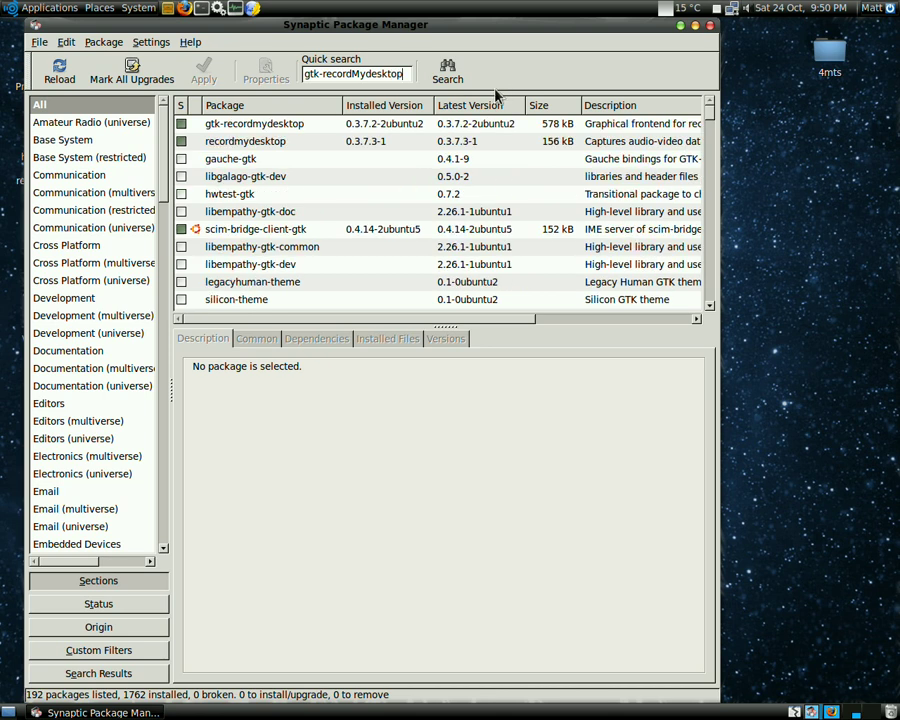
{"action": "right_click", "coordinate": [262, 127]}
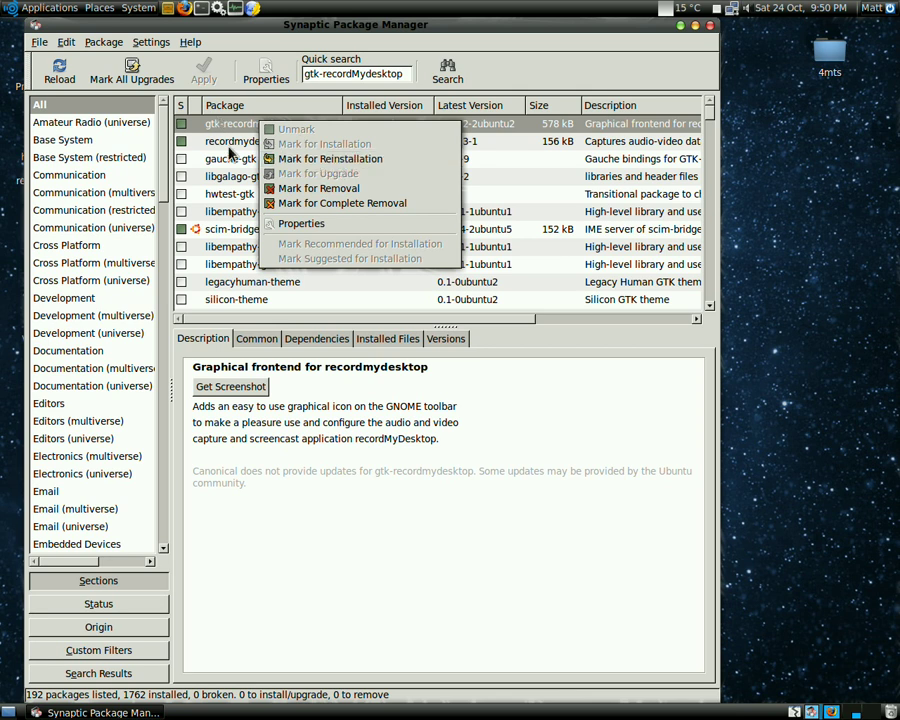
{"action": "left_click", "coordinate": [520, 418]}
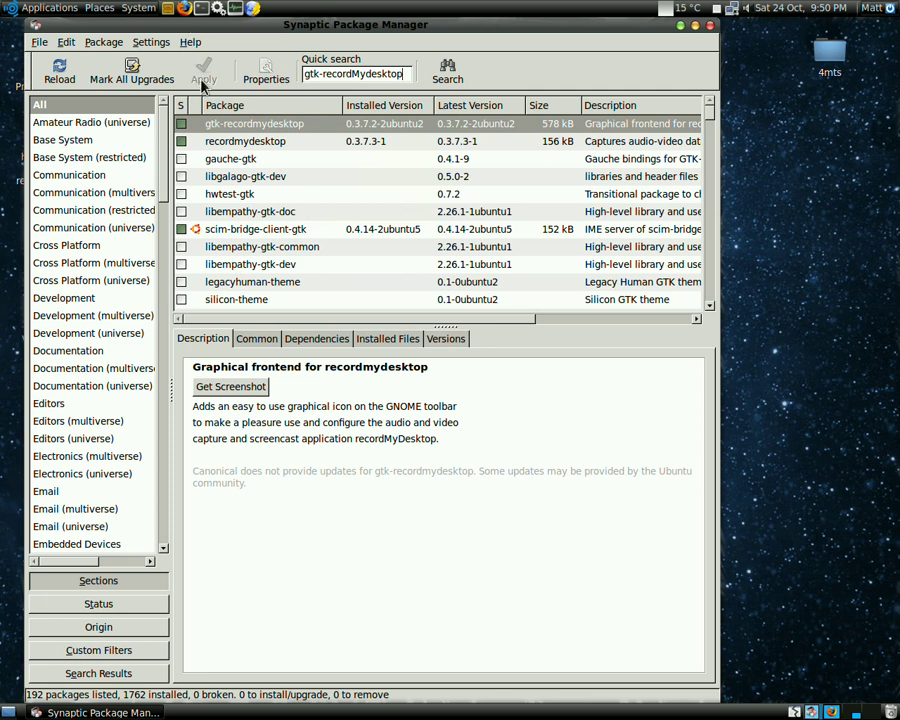
- Close Synaptic and open a terminal from the Applications menu
{"action": "left_click", "coordinate": [712, 27]}
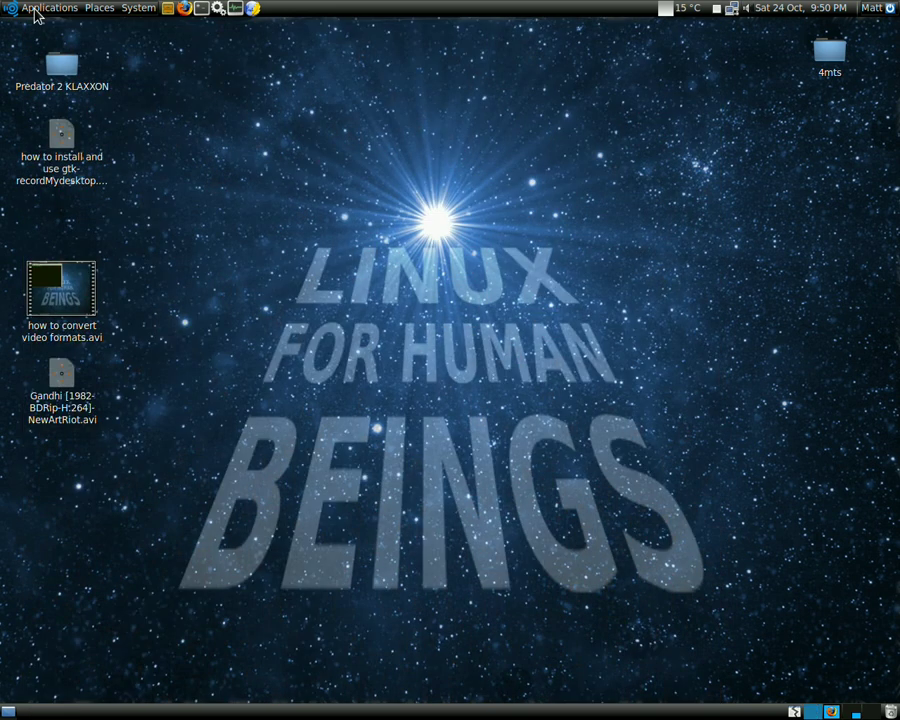
{"action": "left_click", "coordinate": [34, 14]}
{"action": "mouse_move", "coordinate": [46, 32]}
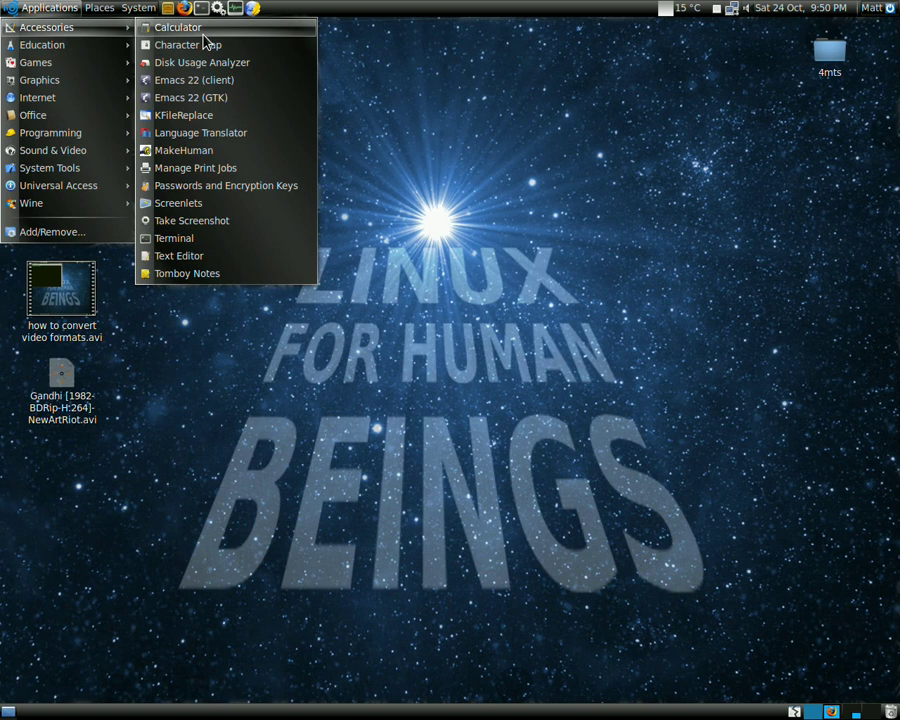
{"action": "left_click", "coordinate": [175, 238]}
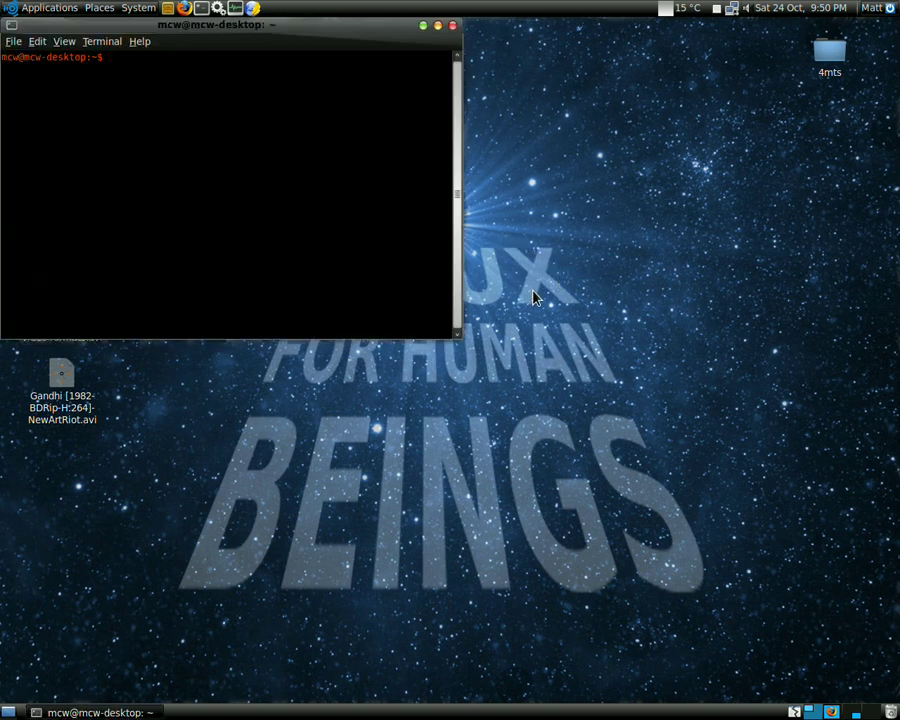
- Run 'sudo apt-get install gtk-recordMydesktop' with the admin password; it reports already newest
{"action": "type", "text": "sudo apt-get install "}
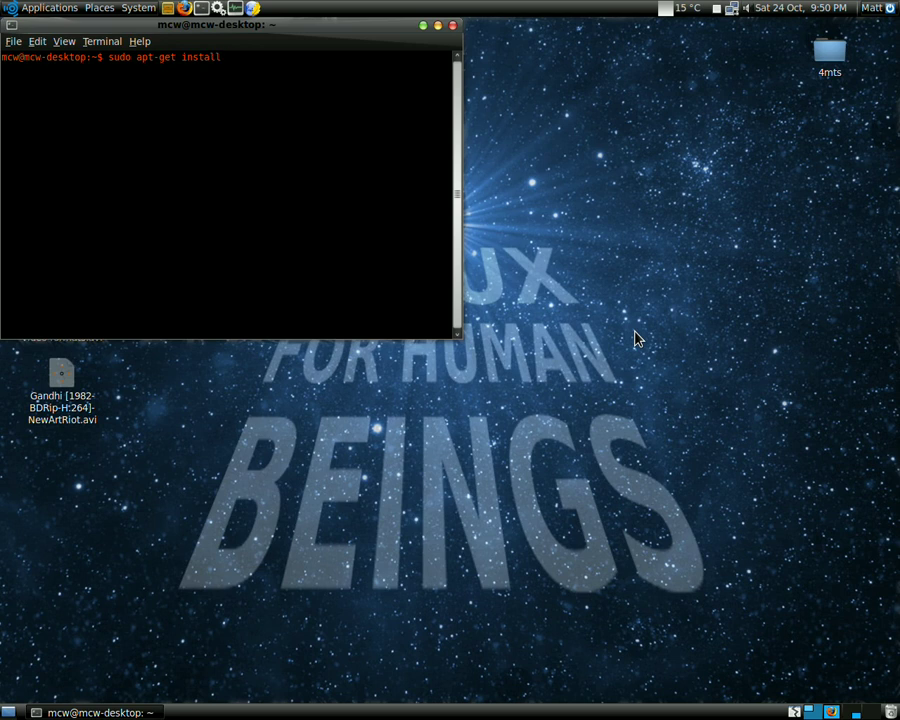
{"action": "type", "text": "gtk-recordMydesktop"}
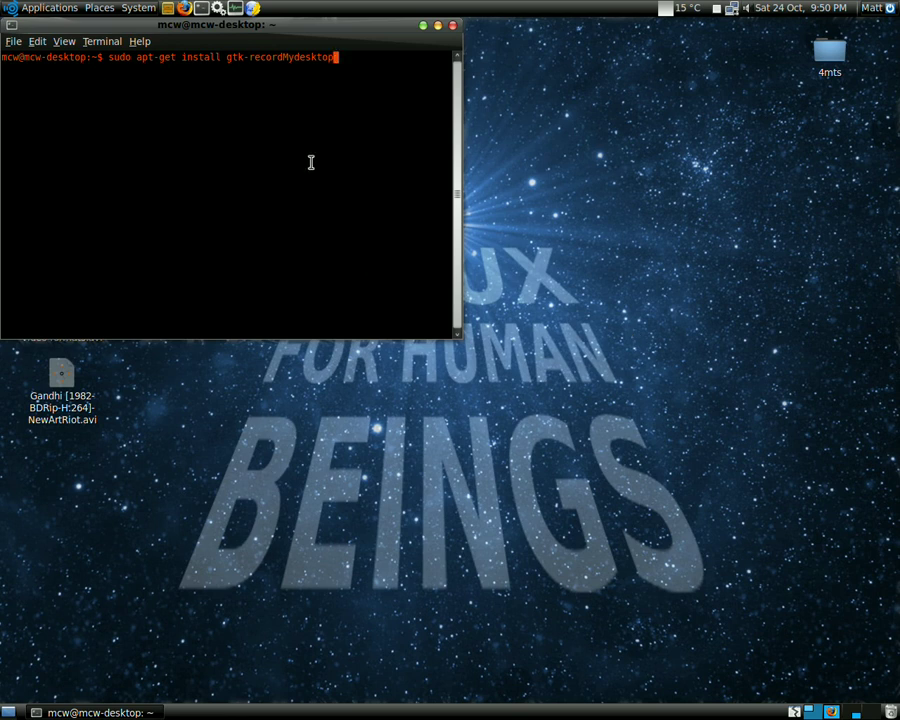
{"action": "key", "text": "Return"}
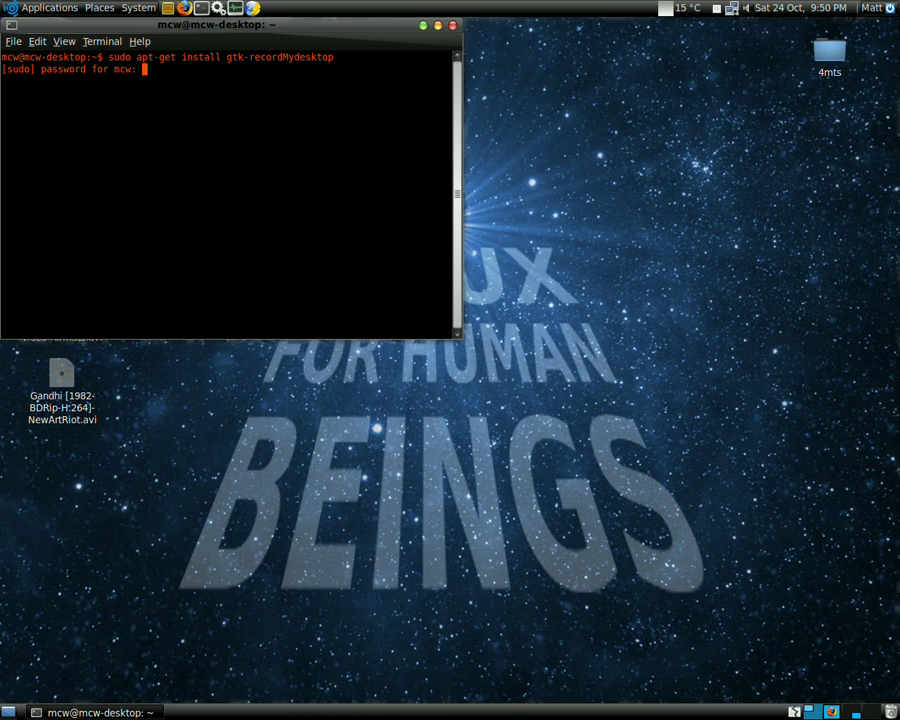
{"action": "key", "text": "Return"}
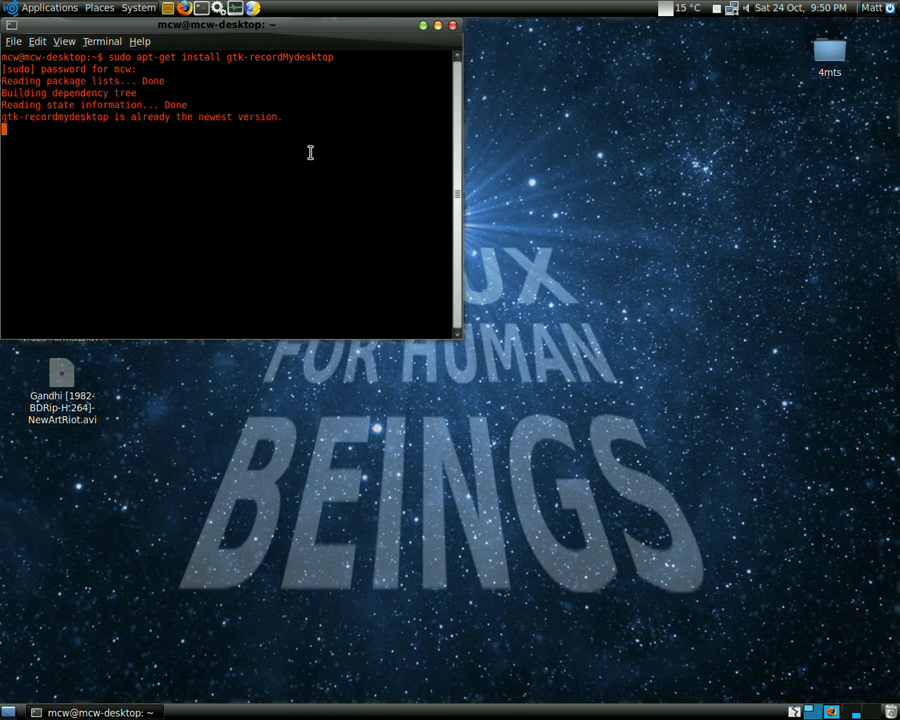
- Close the terminal and open a fresh one from Applications > Accessories
{"action": "left_click", "coordinate": [452, 27]}
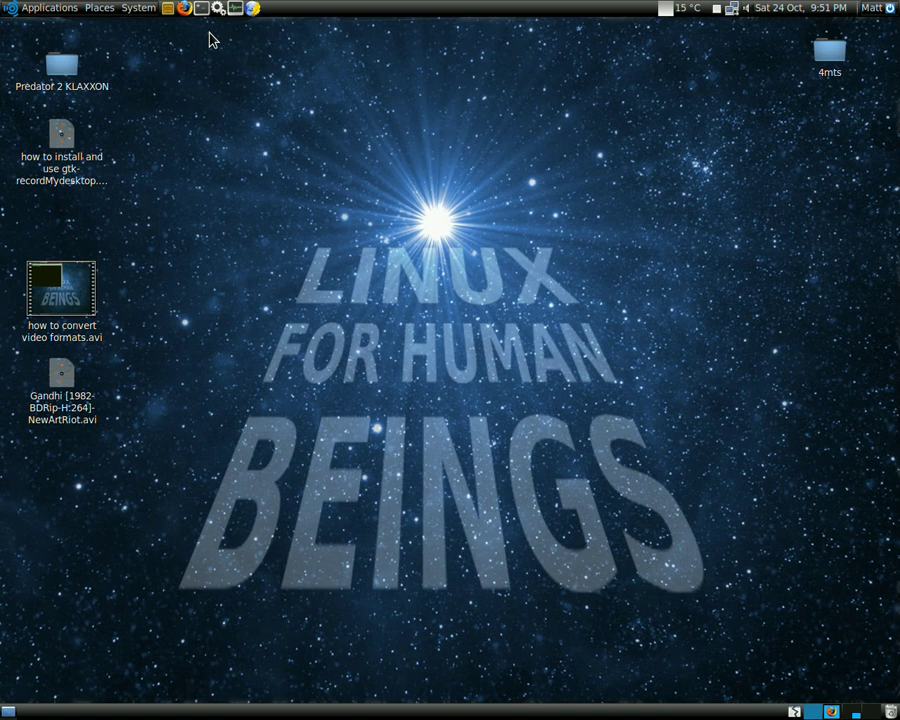
{"action": "left_click", "coordinate": [50, 8]}
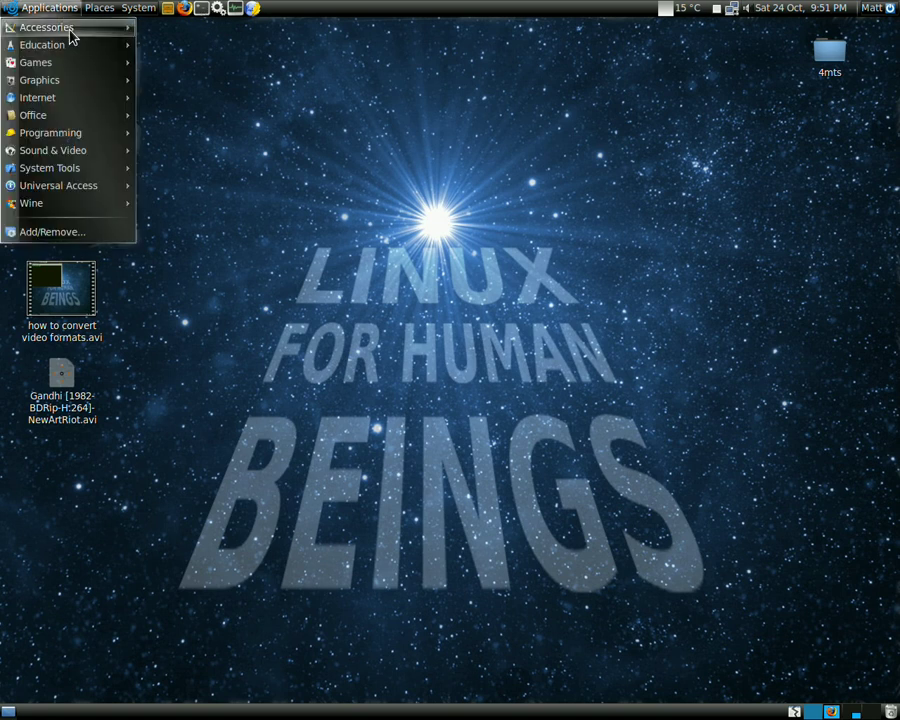
{"action": "mouse_move", "coordinate": [75, 28]}
{"action": "left_click", "coordinate": [220, 238]}
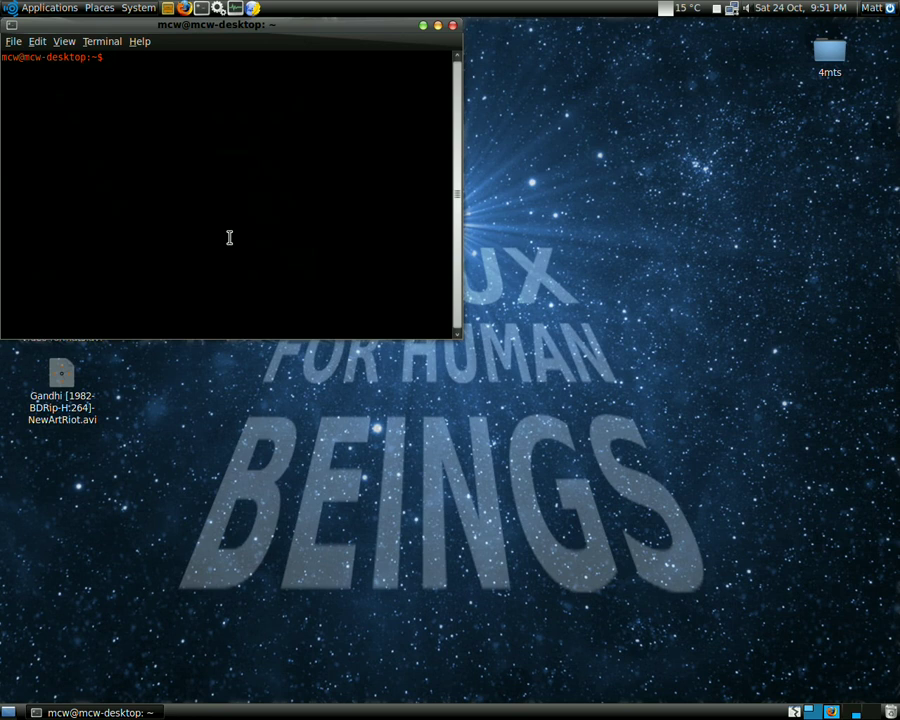
- Run 'ls /proc/asound' and 'ls -la /proc/asound', showing Intel -> card0 and Q9000 -> card1
{"action": "type", "text": "ls /proc/asound"}
{"action": "key", "text": "Return"}
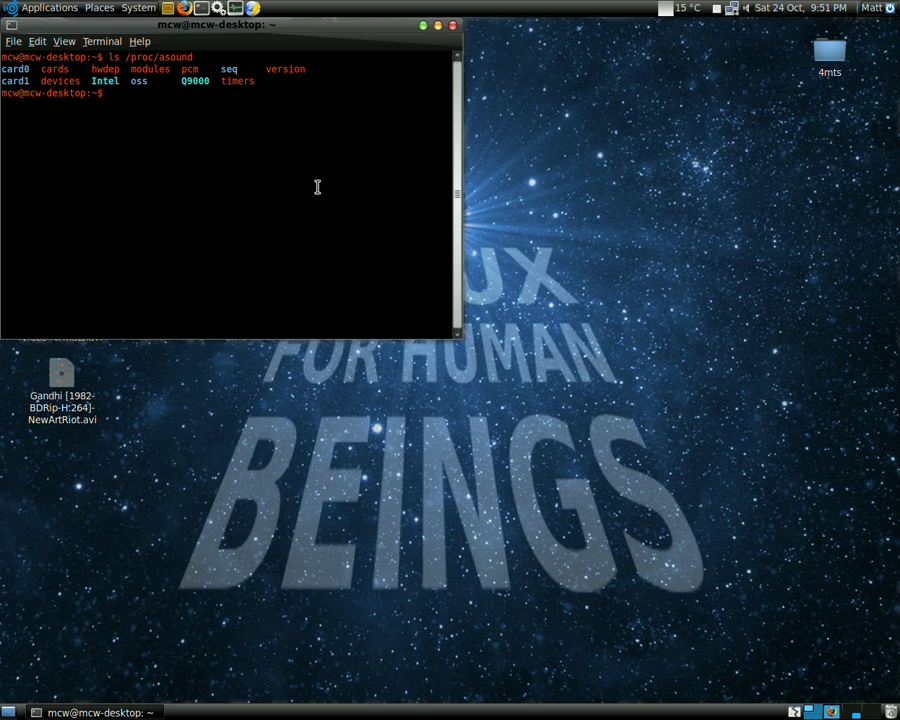
{"action": "type", "text": "ls -la /proc/asound"}
{"action": "key", "text": "Return"}
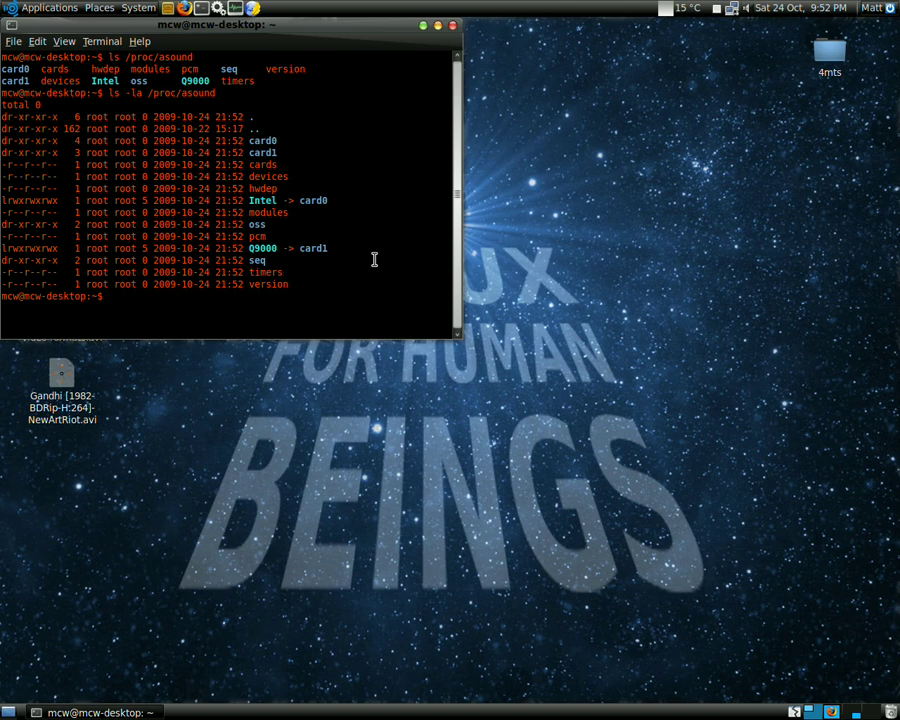
- List /proc/asound/Intel/pcm0c and cat its info file: card 0, device 0, AD198x Analog capture
{"action": "type", "text": "ls /proc"}
{"action": "type", "text": "/asound/In"}
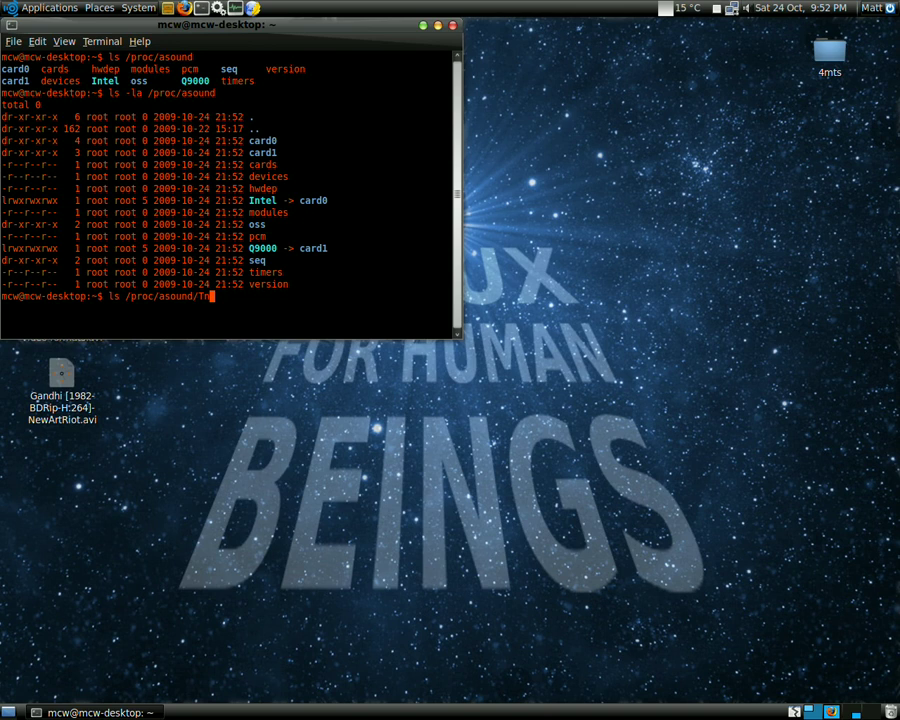
{"action": "type", "text": "tel/pcm0c"}
{"action": "key", "text": "Return"}
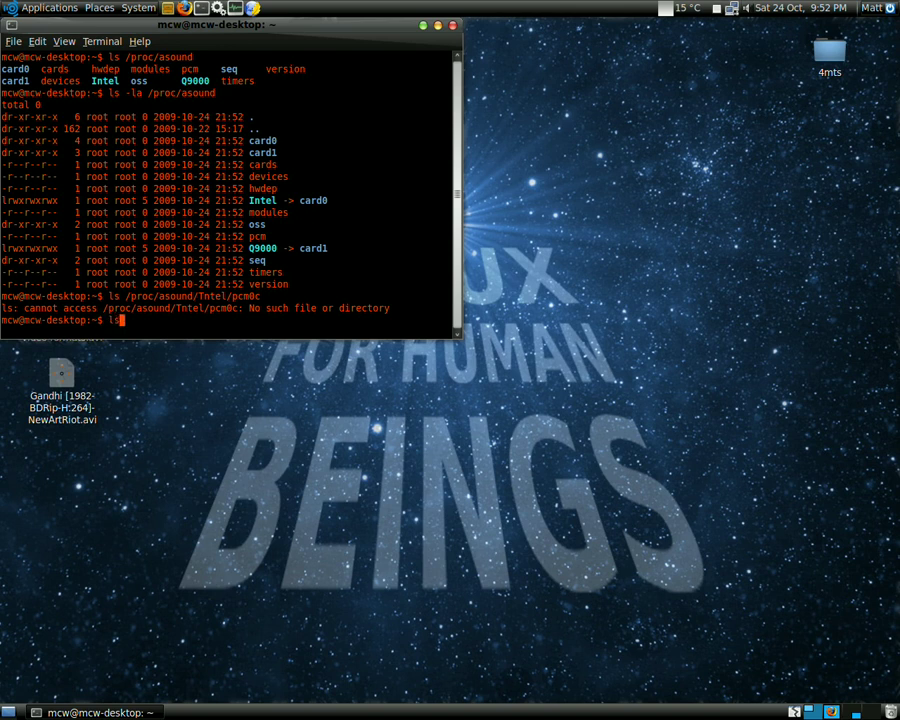
{"action": "type", "text": "ls /proc/asound/"}
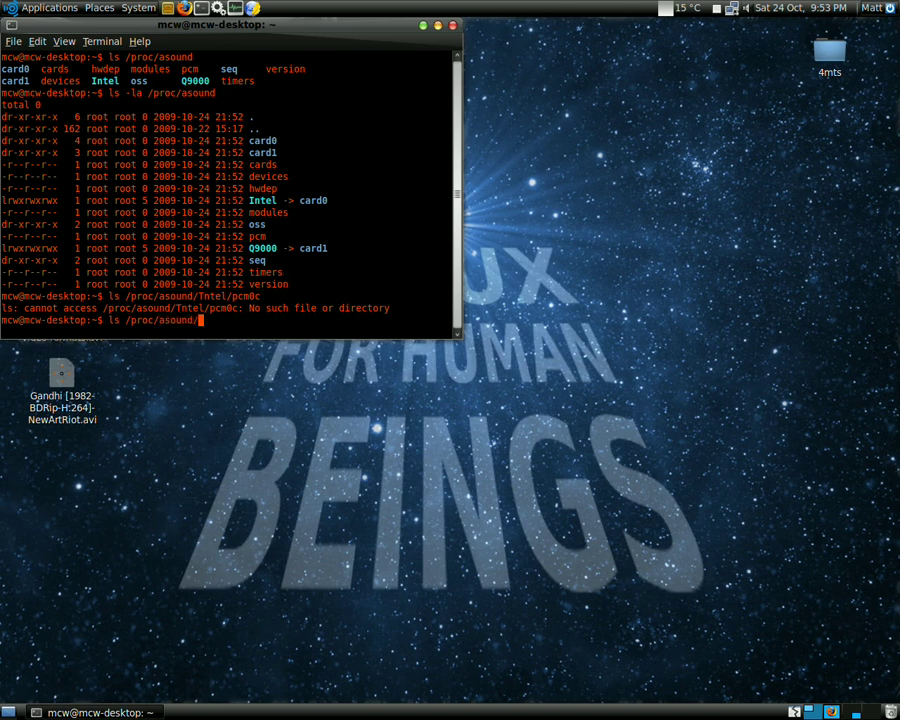
{"action": "type", "text": "Intel/pcm0c"}
{"action": "key", "text": "Return"}
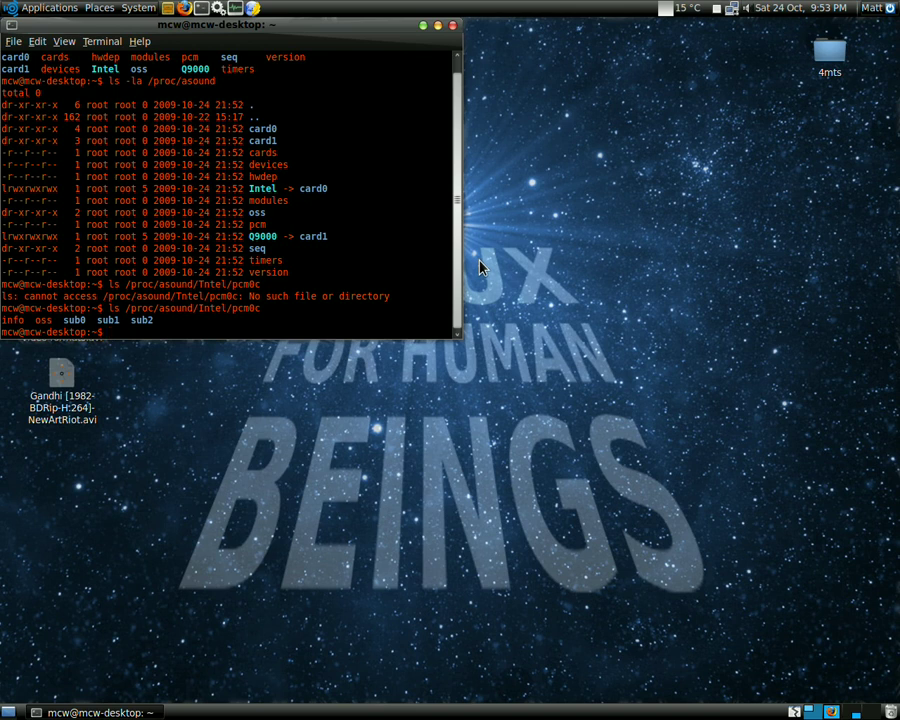
{"action": "type", "text": "cat /proc/asound/"}
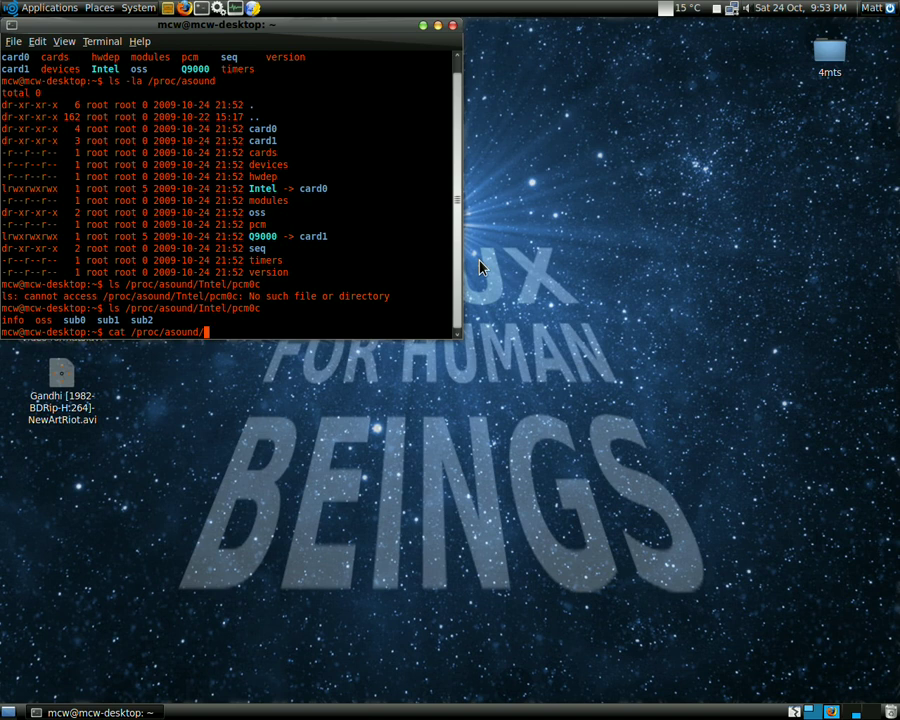
{"action": "type", "text": "Intel/pcm0c/info"}
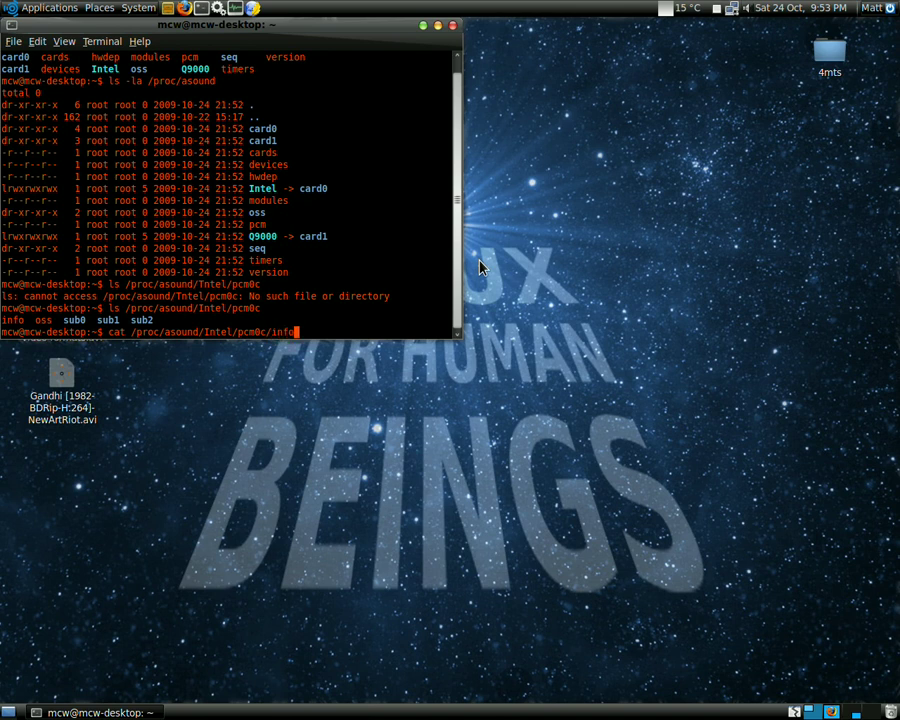
{"action": "key", "text": "Return"}
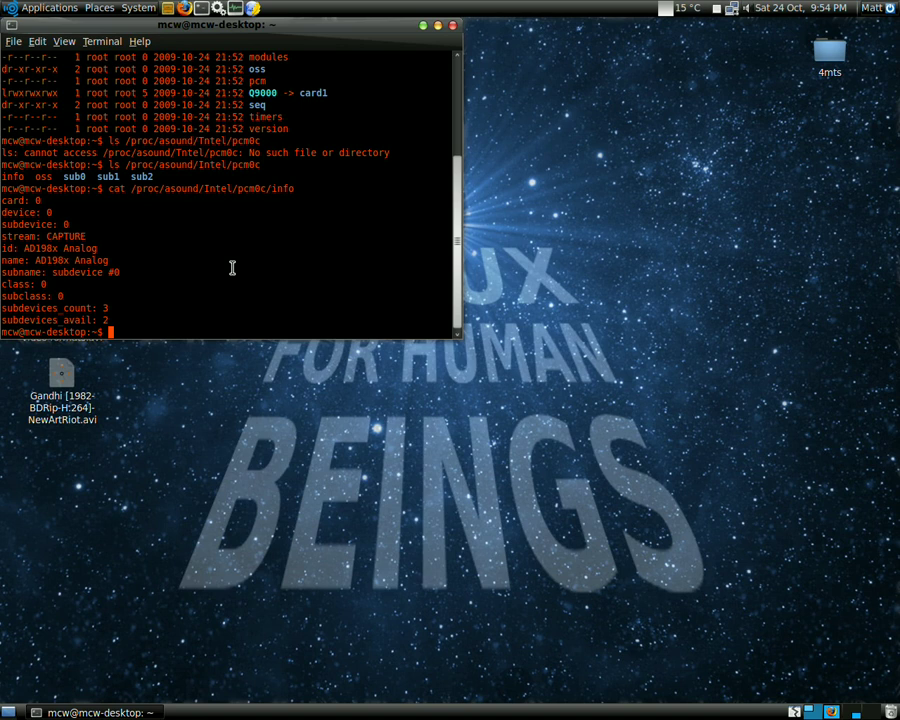
- Close the terminal and launch gtk-recordMyDesktop from Applications > Sound & Video
{"action": "left_click", "coordinate": [453, 26]}
{"action": "left_click", "coordinate": [50, 8]}
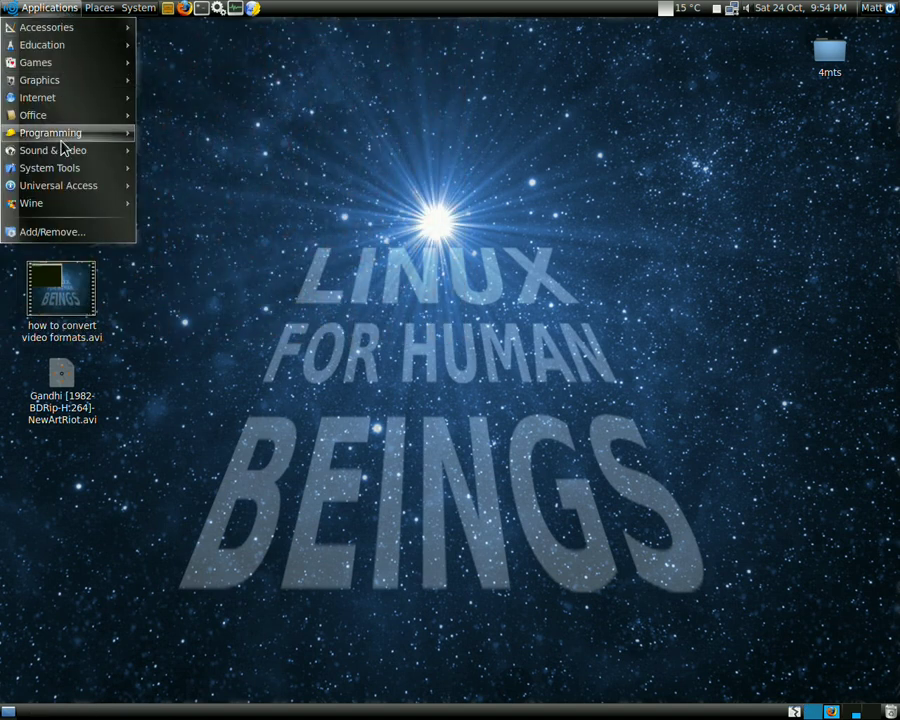
{"action": "mouse_move", "coordinate": [66, 169]}
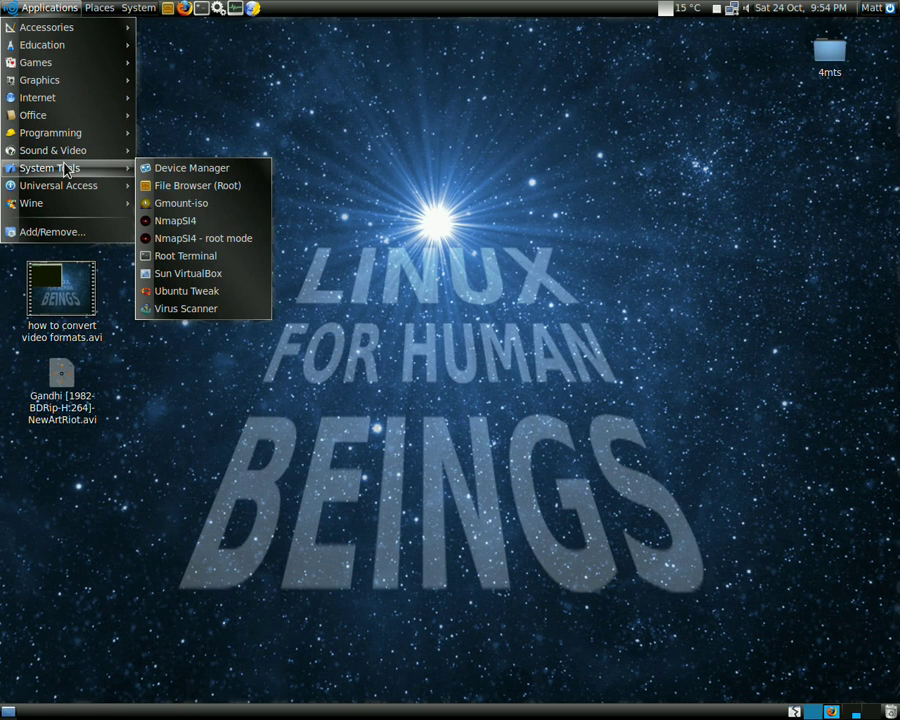
{"action": "left_click", "coordinate": [220, 242]}
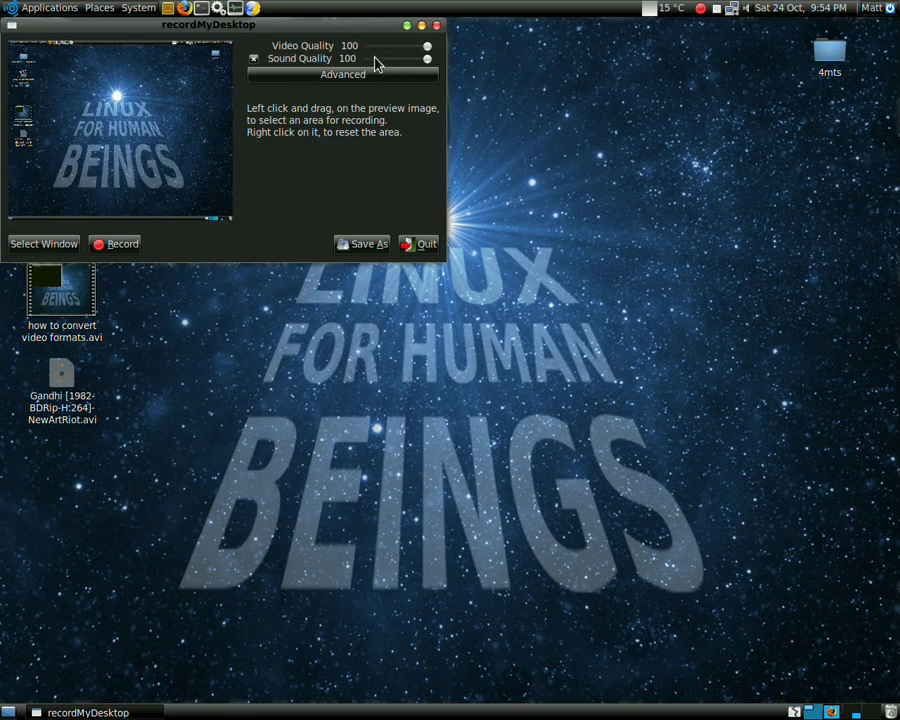
- In the Advanced settings' Sound tab, set the device to hw:0,0 and close the window
{"action": "left_click", "coordinate": [340, 79]}
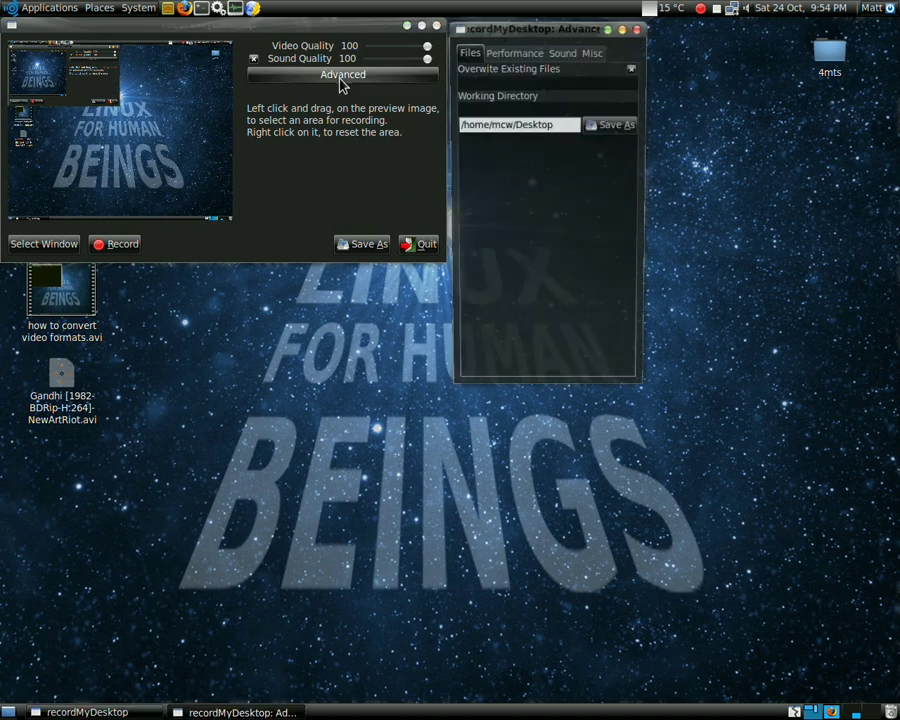
{"action": "left_click", "coordinate": [566, 53]}
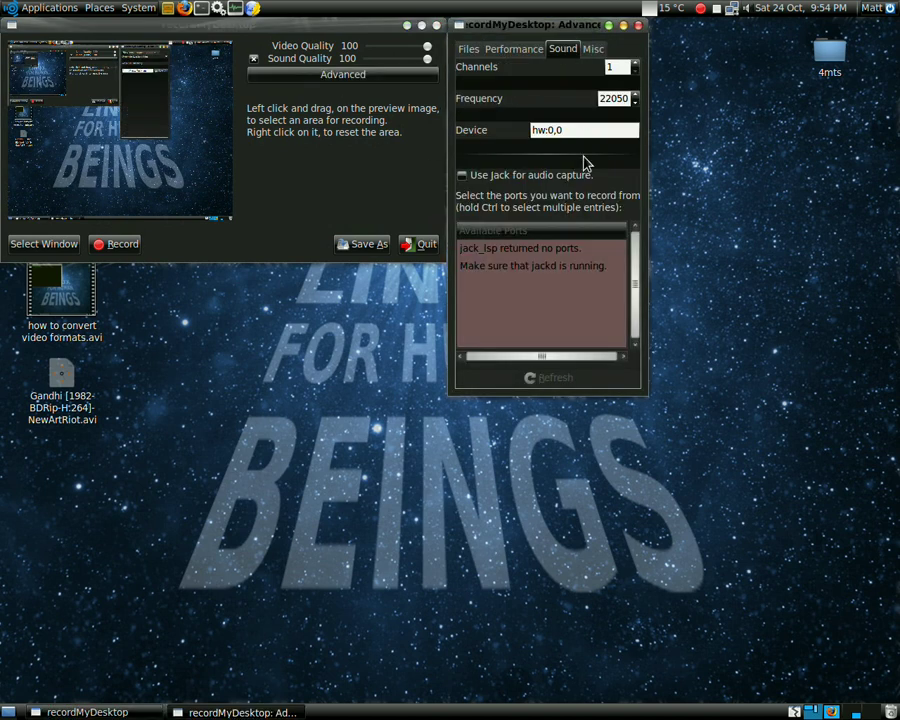
{"action": "left_click", "coordinate": [638, 25]}
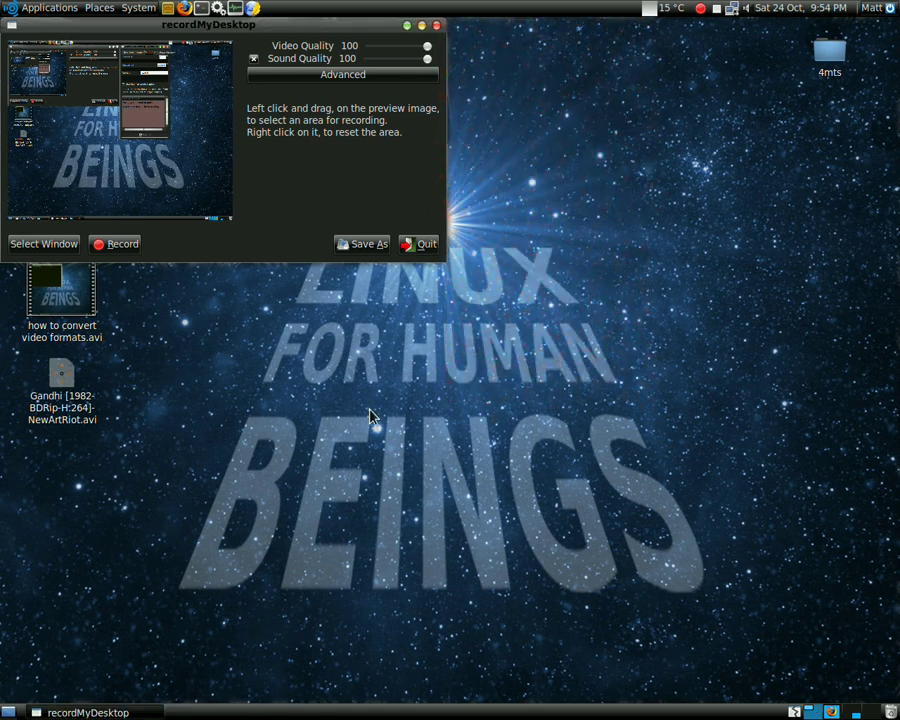
- Close the gtk-recordMyDesktop window, leaving the bare Ubuntu desktop
{"action": "left_click", "coordinate": [436, 26]}
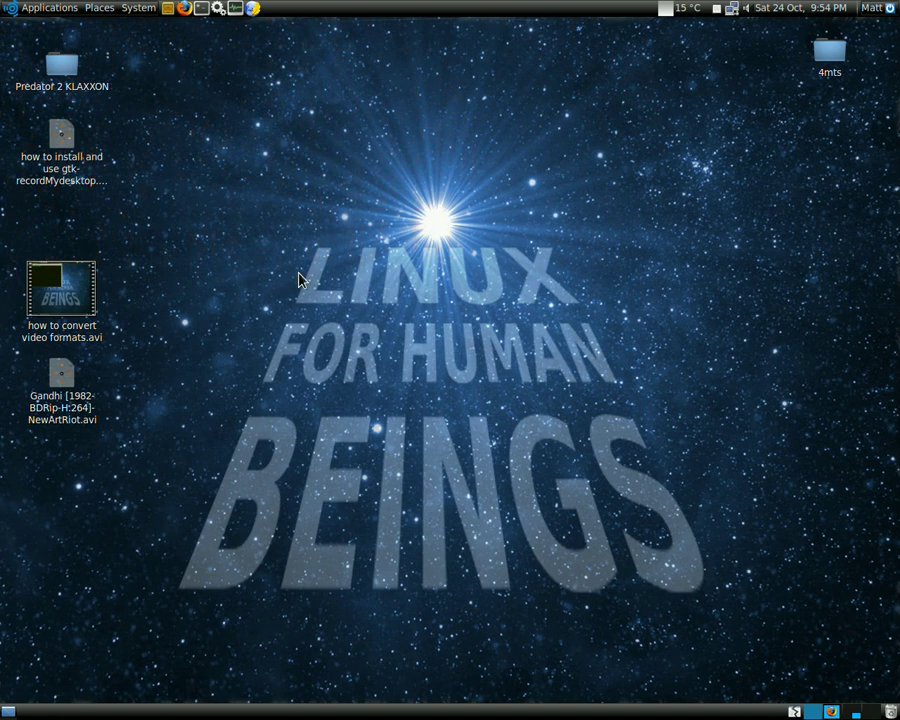